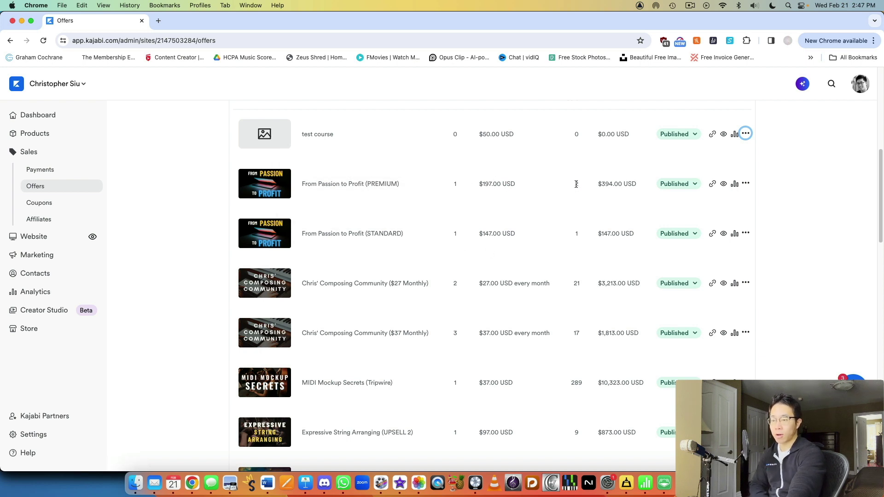
# - Open the From Passion to Profit (PREMIUM) offer and look through its Details tab
pyautogui.scroll(1, 581, 189)
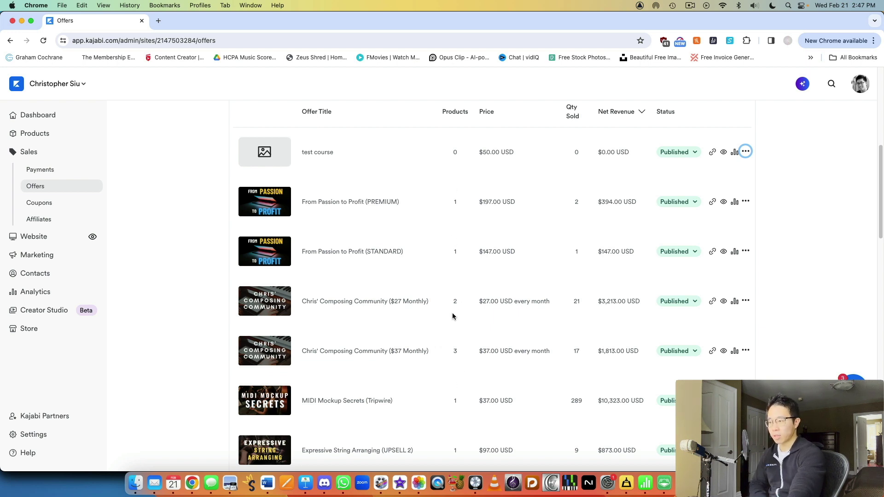
pyautogui.click(388, 202)
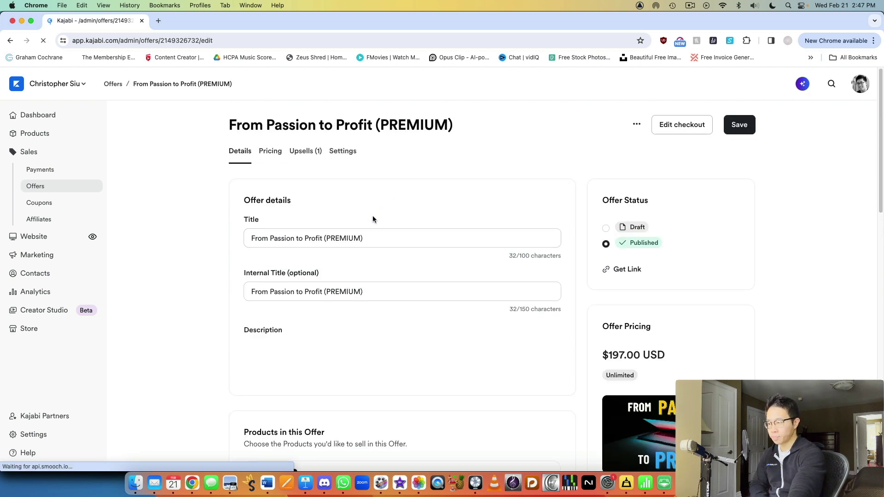
pyautogui.click(360, 238)
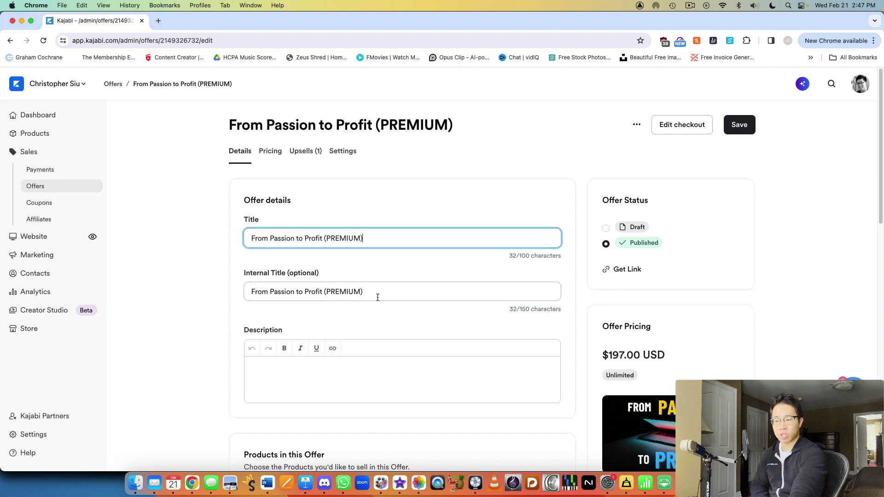
pyautogui.scroll(-7, 385, 291)
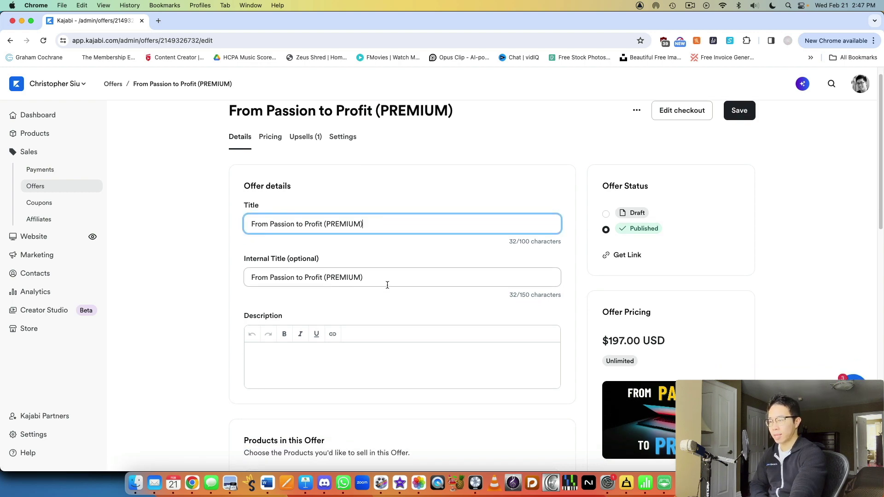
pyautogui.scroll(1, 297, 185)
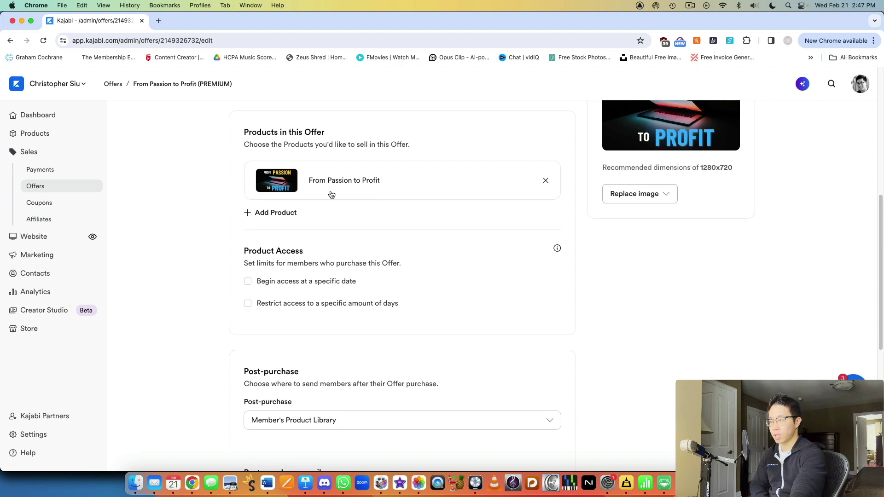
pyautogui.scroll(-2, 355, 206)
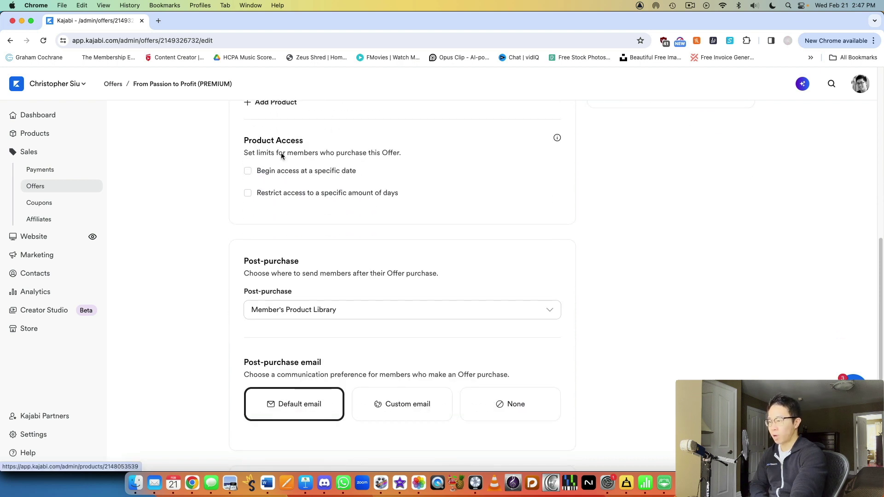
pyautogui.scroll(-2, 306, 256)
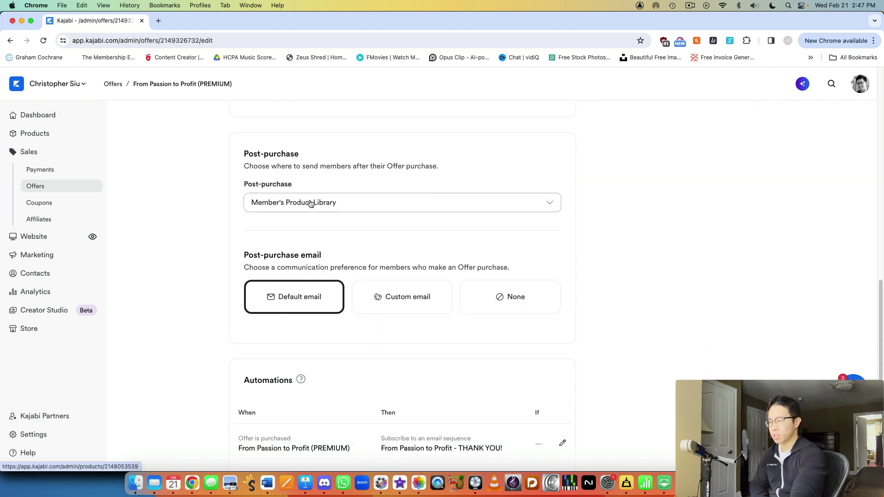
# - Keep Member's Product Library as the post-purchase destination, then scroll to the two purchase automations
pyautogui.click(313, 204)
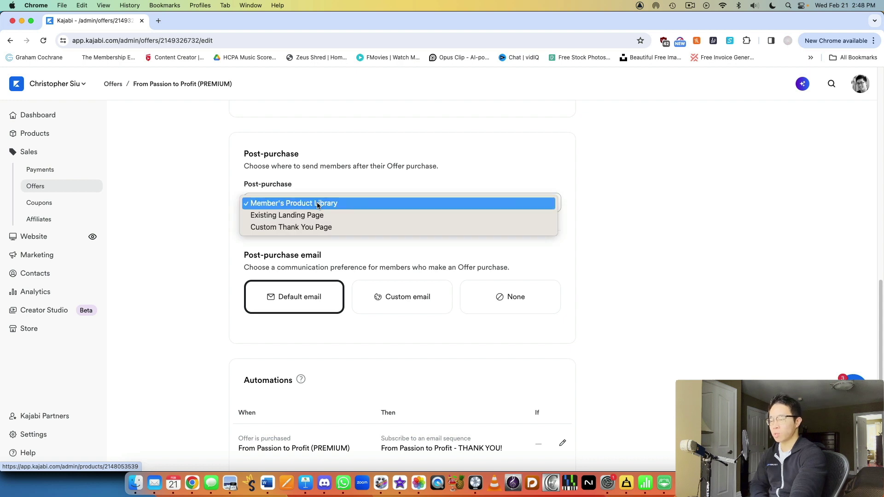
pyautogui.click(371, 172)
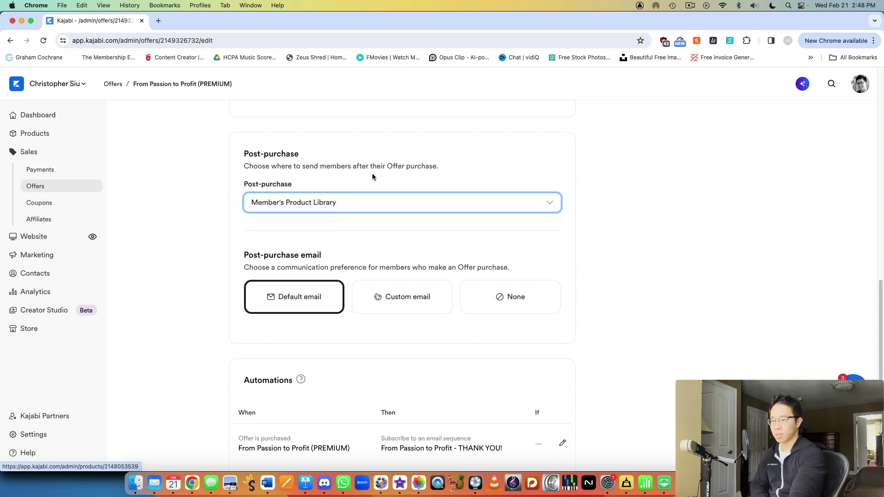
pyautogui.click(599, 208)
pyautogui.scroll(-3, 589, 208)
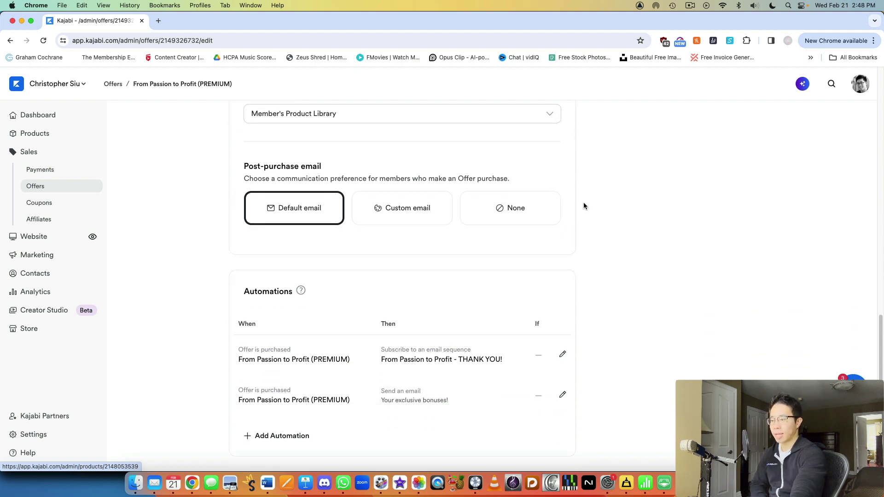
pyautogui.click(563, 394)
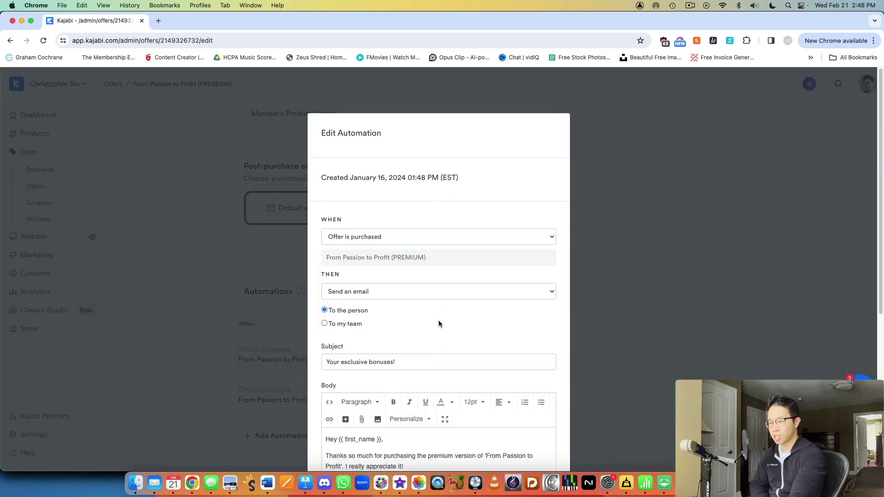
pyautogui.scroll(-5, 438, 319)
pyautogui.click(659, 265)
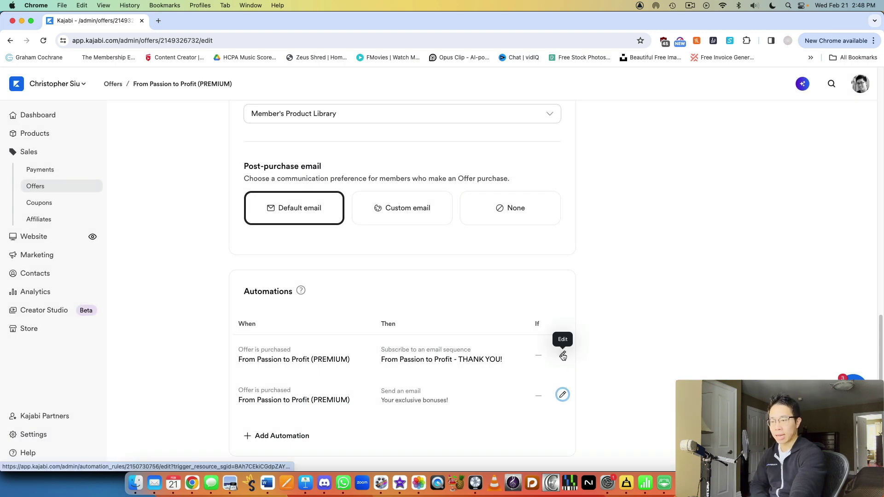
pyautogui.click(563, 356)
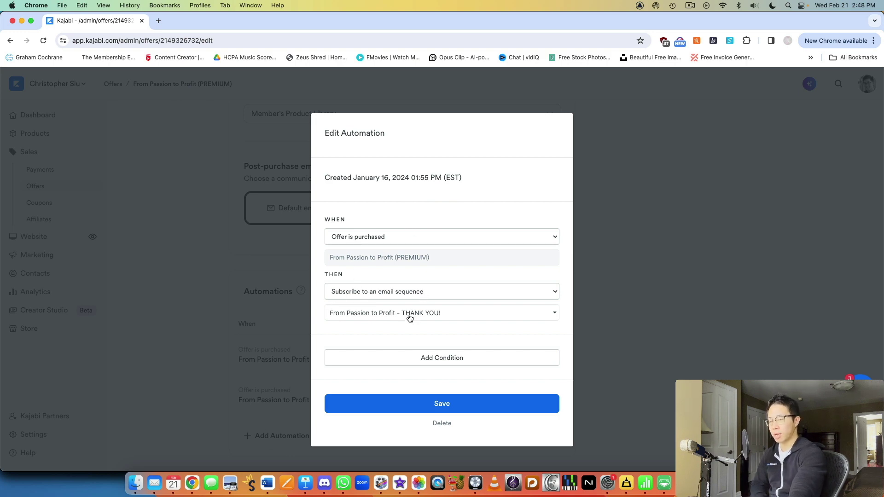
pyautogui.click(614, 341)
pyautogui.scroll(5, 541, 325)
pyautogui.scroll(10, 533, 324)
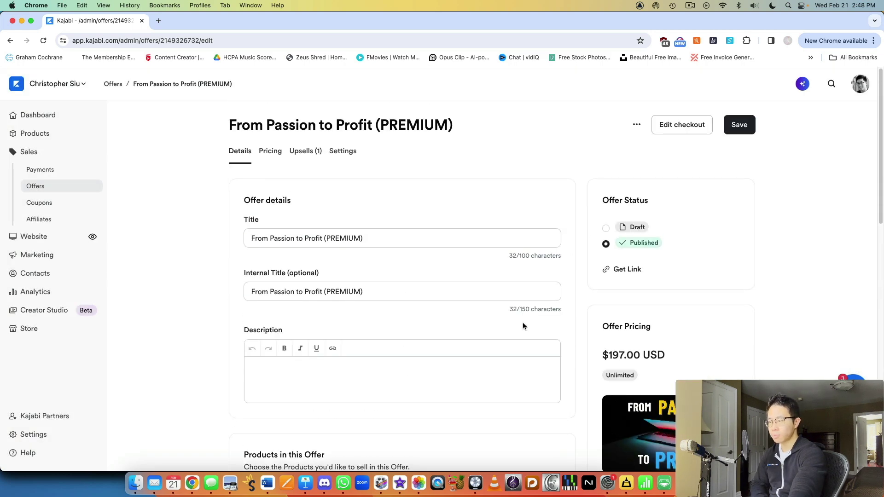
# - Review the Pricing tab's One-time Payment, then view the Business Brand Review! upsell at $97.00 USD
pyautogui.click(266, 154)
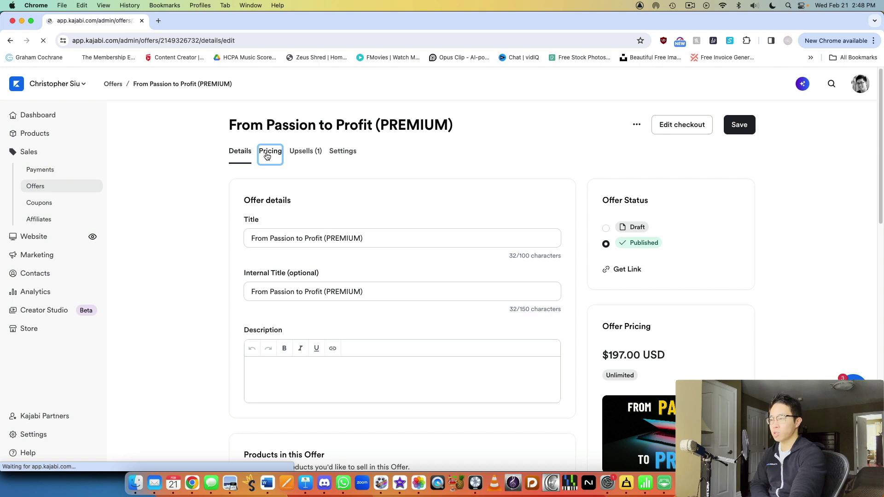
pyautogui.click(491, 226)
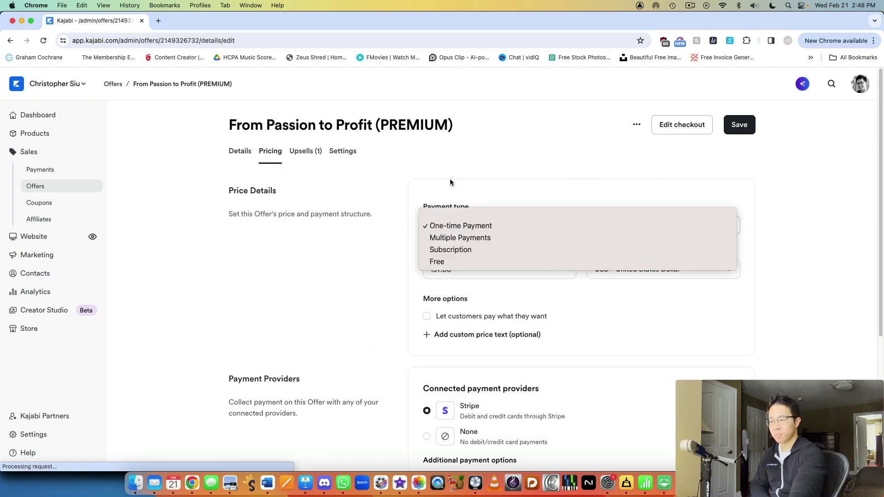
pyautogui.click(465, 225)
pyautogui.scroll(-2, 478, 261)
pyautogui.scroll(2, 469, 239)
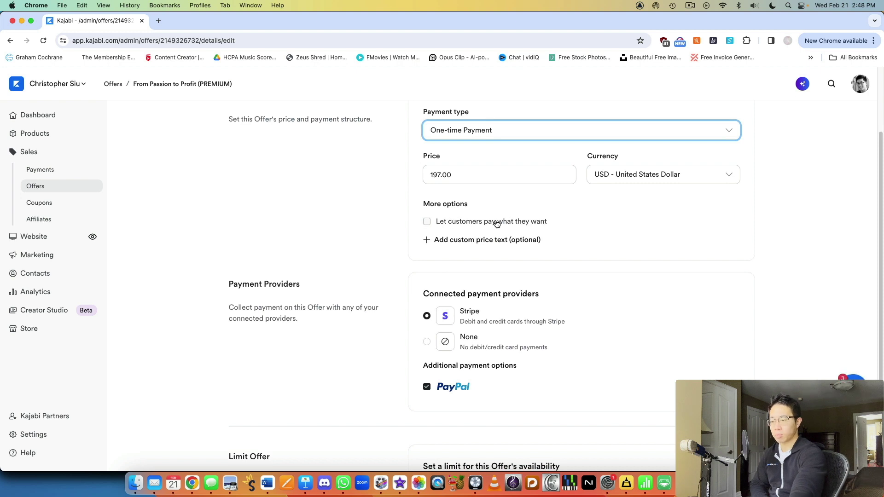
pyautogui.scroll(-2, 524, 230)
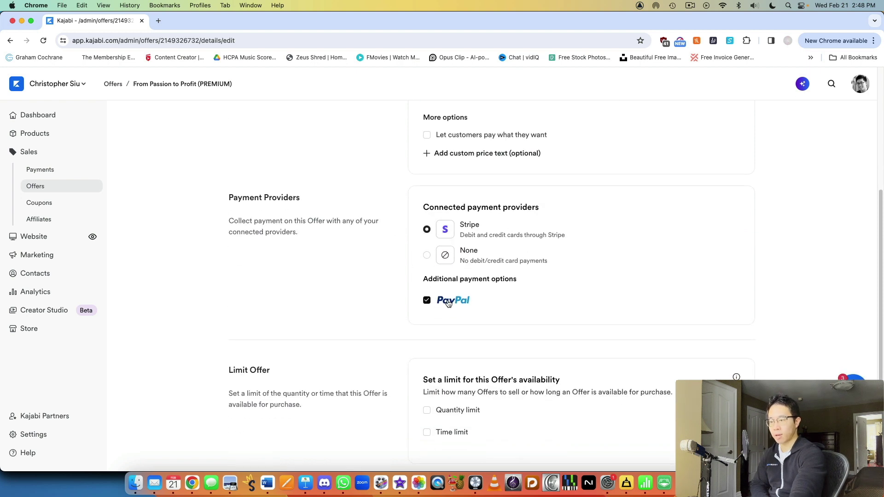
pyautogui.scroll(-1, 523, 398)
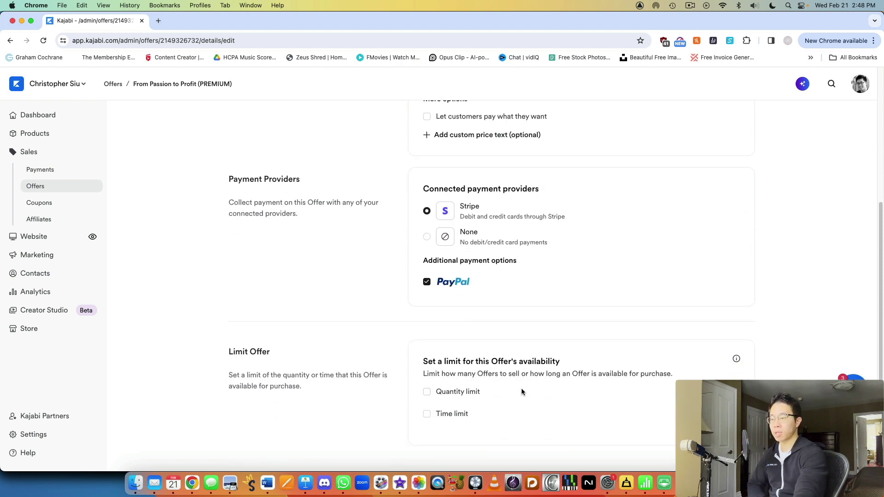
pyautogui.scroll(5, 540, 396)
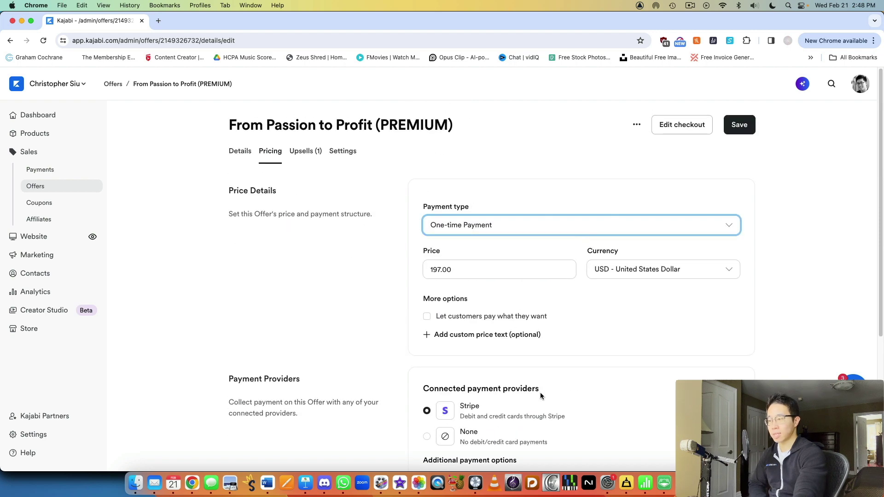
pyautogui.click(299, 160)
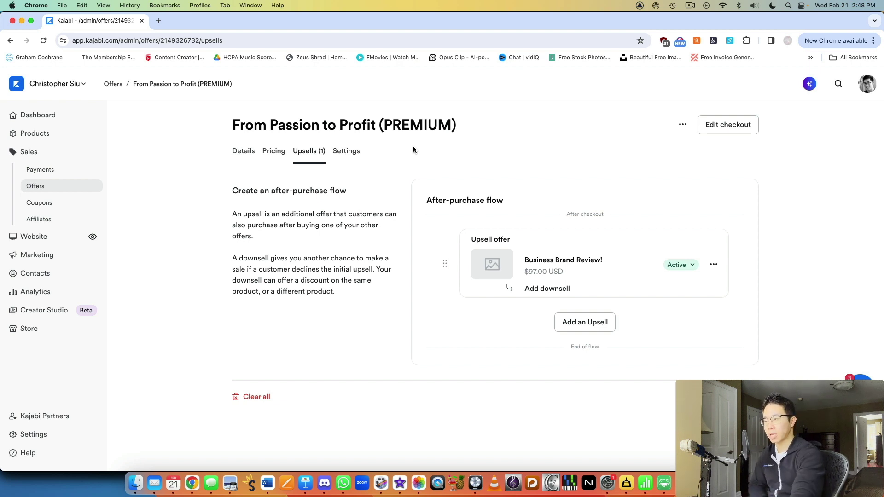
# - Check notifications (cart abandonment emails on) and affiliate commission, then return to Details and the checkout customization page
pyautogui.click(352, 155)
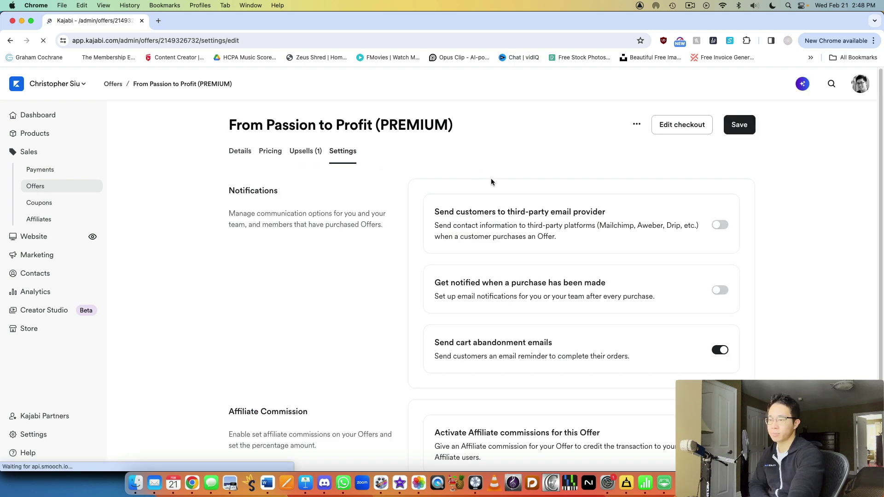
pyautogui.scroll(-3, 595, 256)
pyautogui.scroll(3, 552, 294)
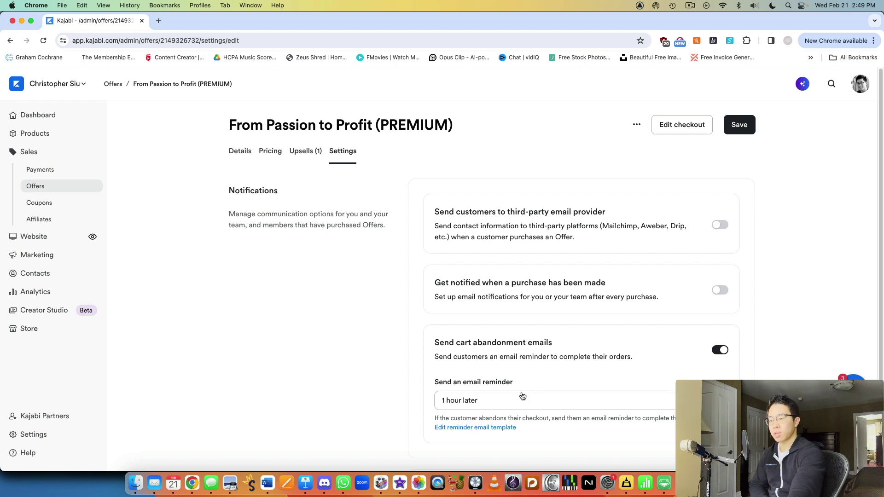
pyautogui.scroll(-3, 516, 348)
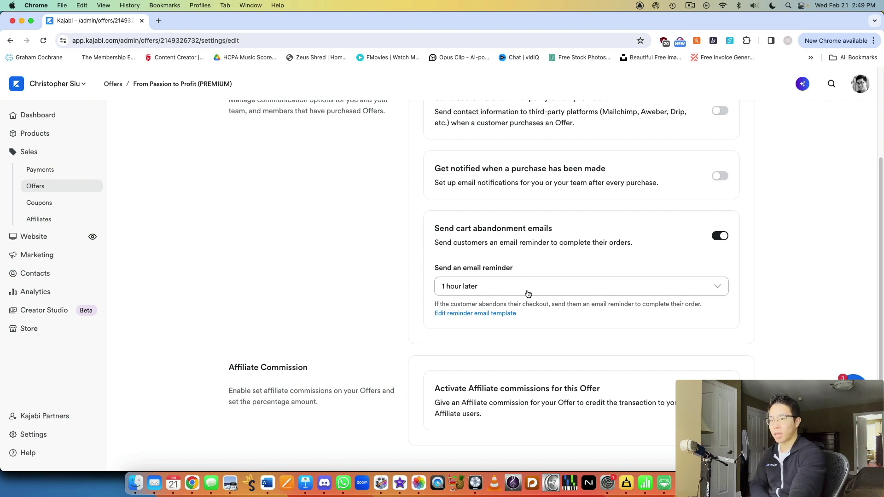
pyautogui.scroll(3, 663, 233)
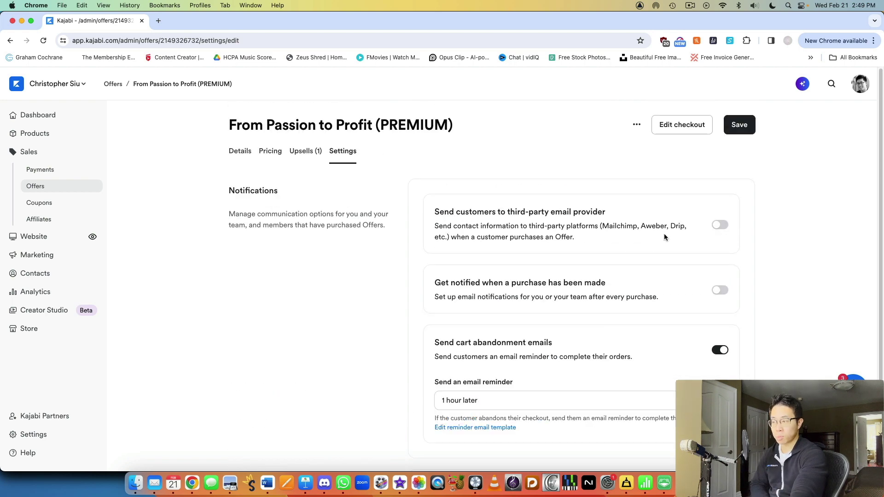
pyautogui.click(240, 156)
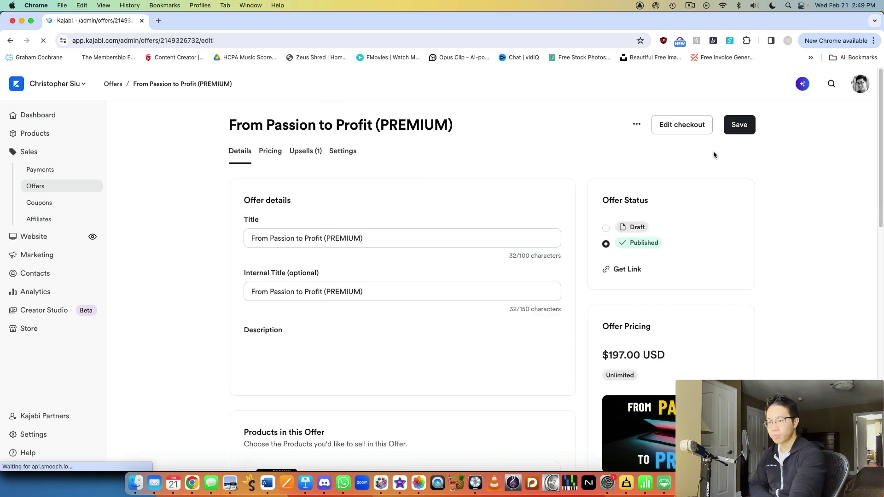
pyautogui.click(691, 130)
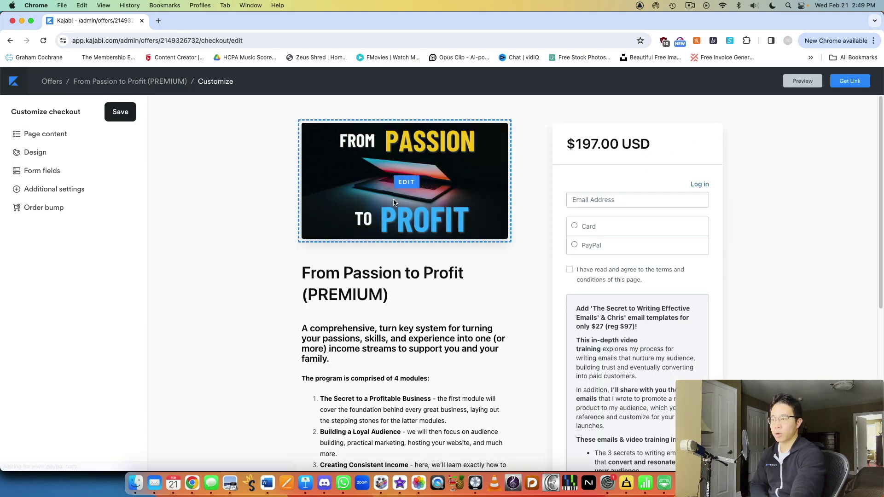
# - Open the hero image's Page content settings and scroll the preview through modules, $2,500+ value and $197 price
pyautogui.click(447, 185)
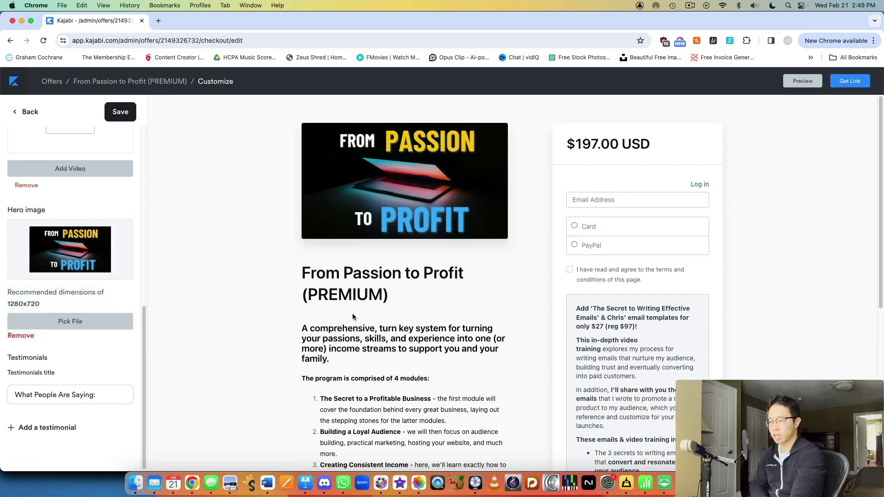
pyautogui.scroll(-5, 405, 276)
pyautogui.scroll(-3, 411, 278)
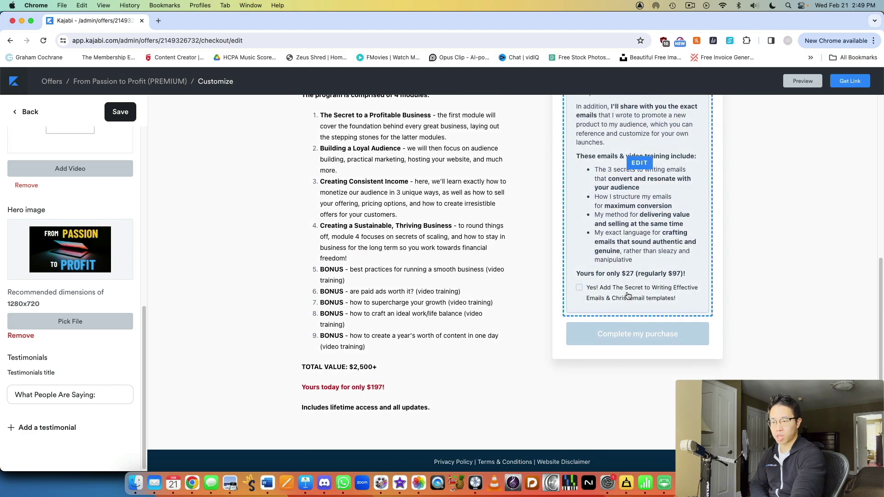
pyautogui.scroll(6, 616, 351)
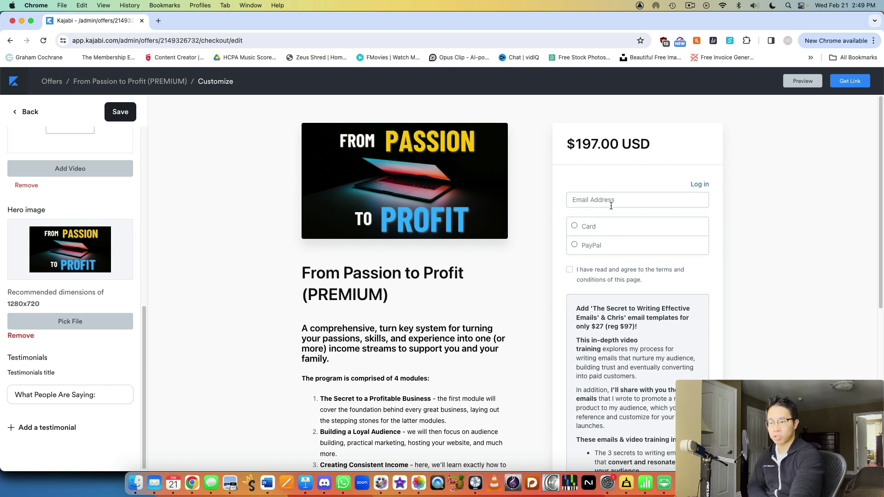
pyautogui.moveTo(591, 277)
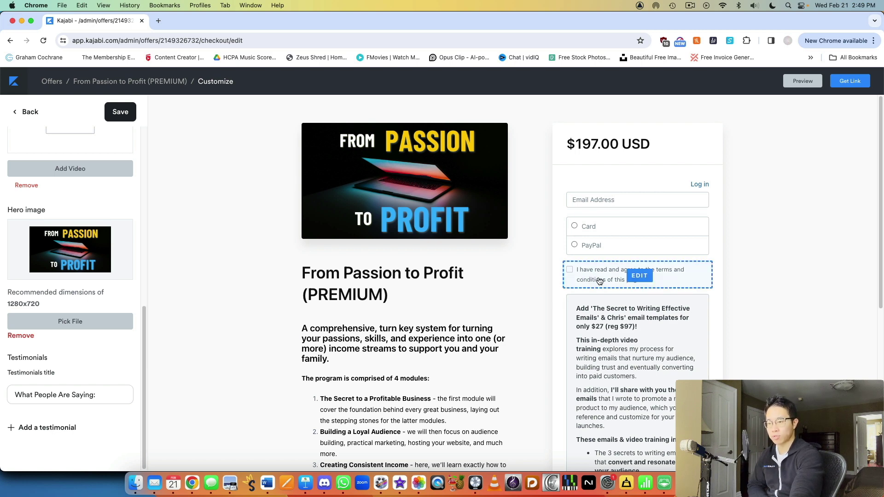
pyautogui.scroll(-6, 750, 273)
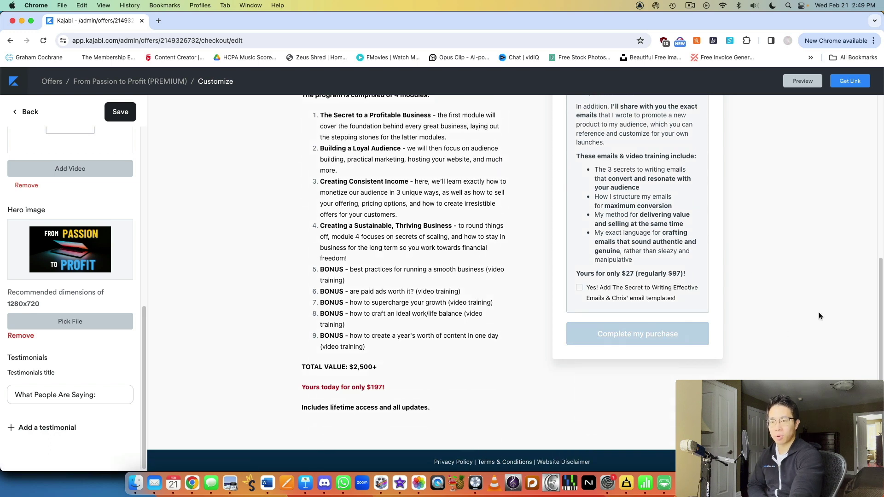
pyautogui.scroll(6, 819, 314)
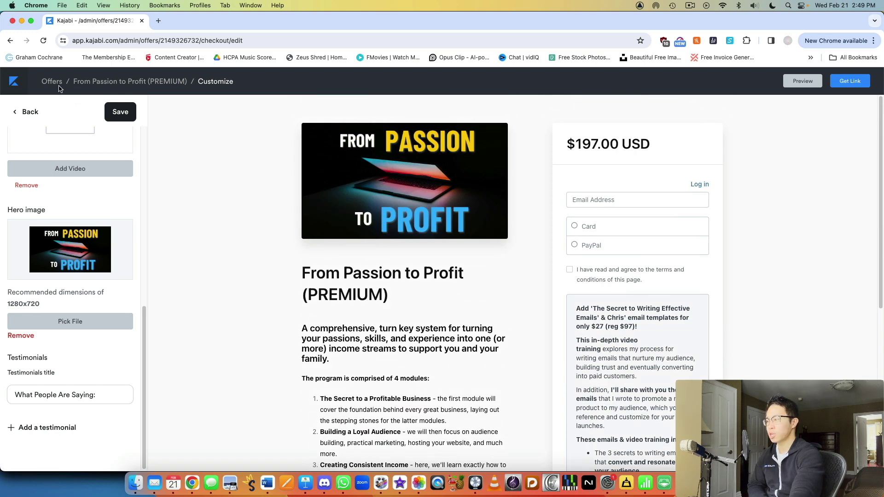